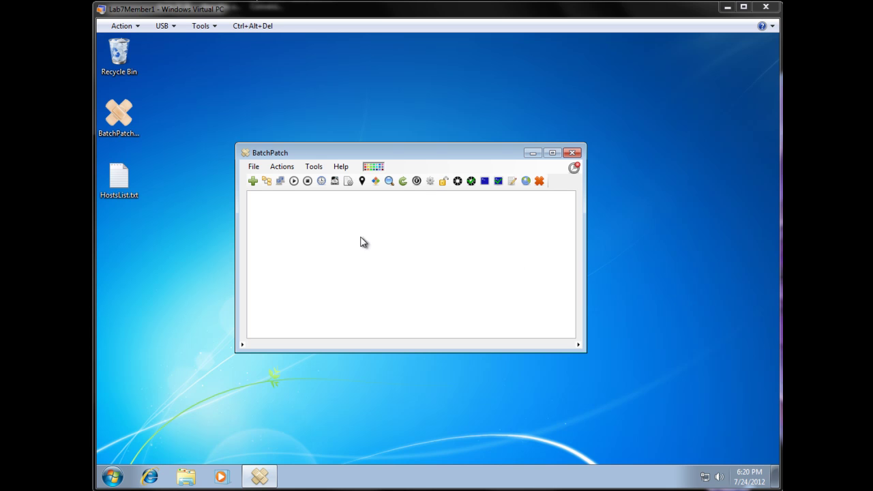
Add the nine lab.local computers, LAB2003DC through LABXPMEMBER1, to the host list, then select LABXPMEMBER1.
left_click(266, 181)
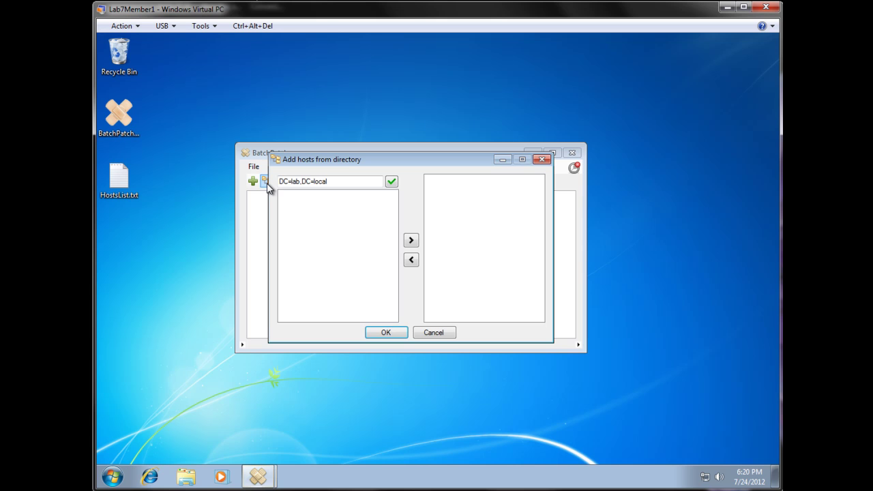
left_click(391, 181)
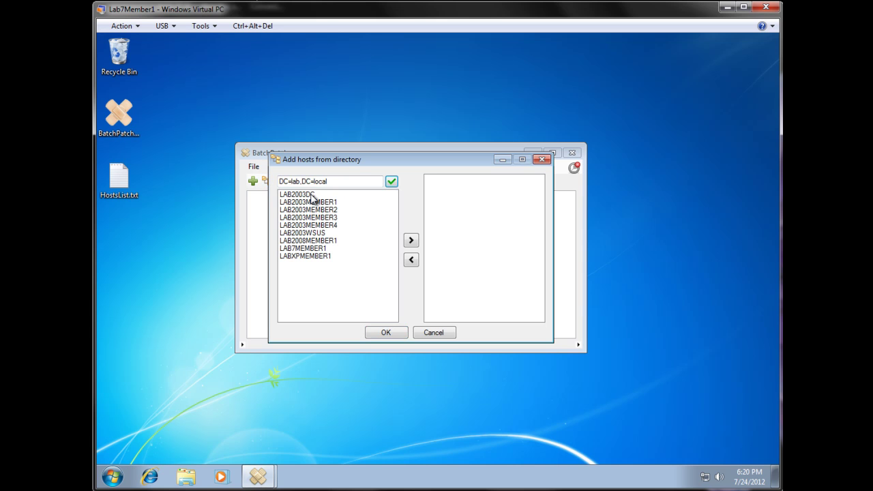
left_click(311, 197)
left_click(316, 256, "shift")
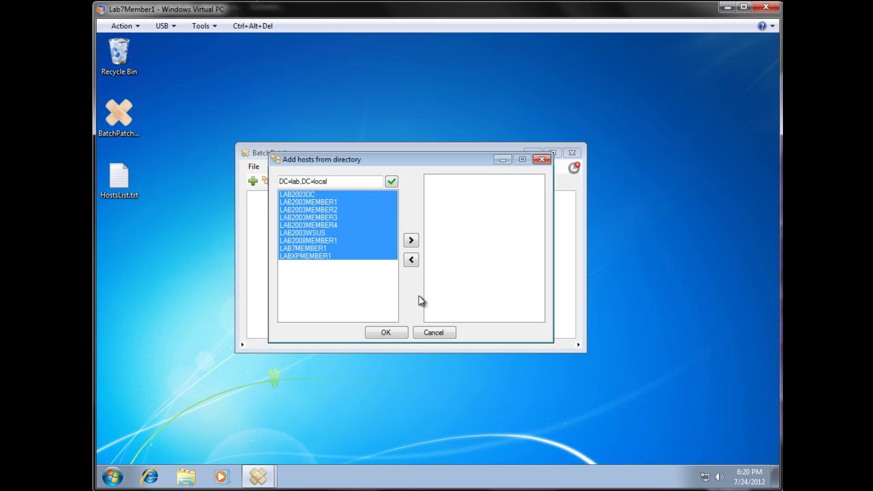
left_click(411, 242)
left_click(393, 333)
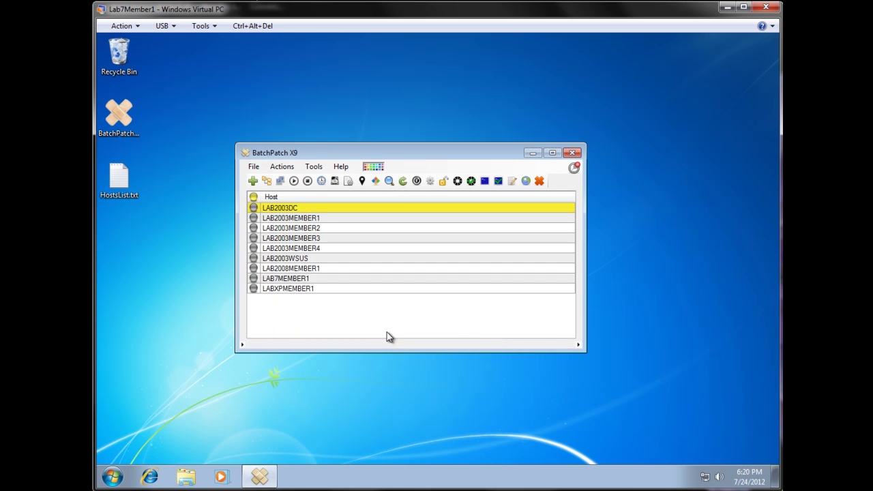
left_click(327, 289)
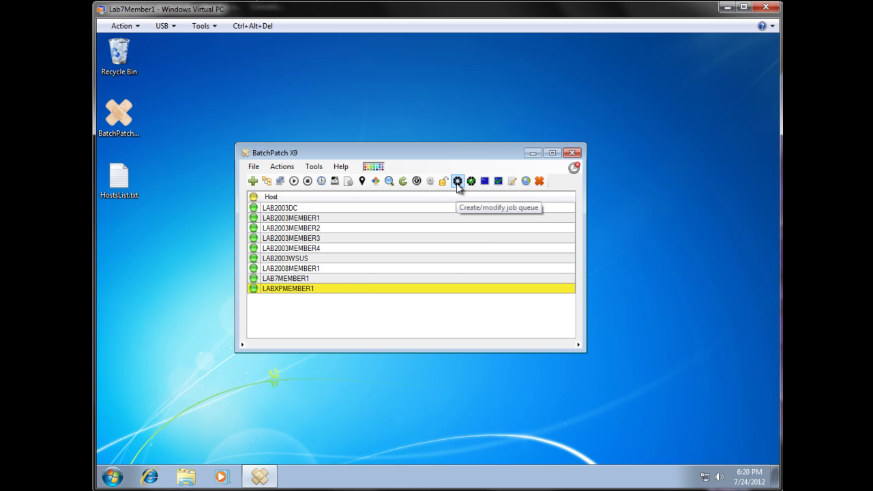
Bring up LABXPMEMBER1's context menu at its Job queue submenu.
right_click(284, 293)
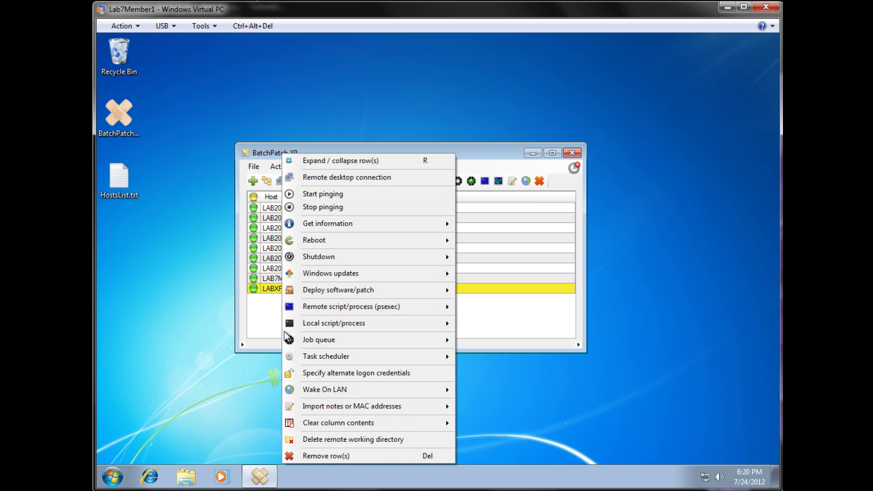
mouse_move(337, 341)
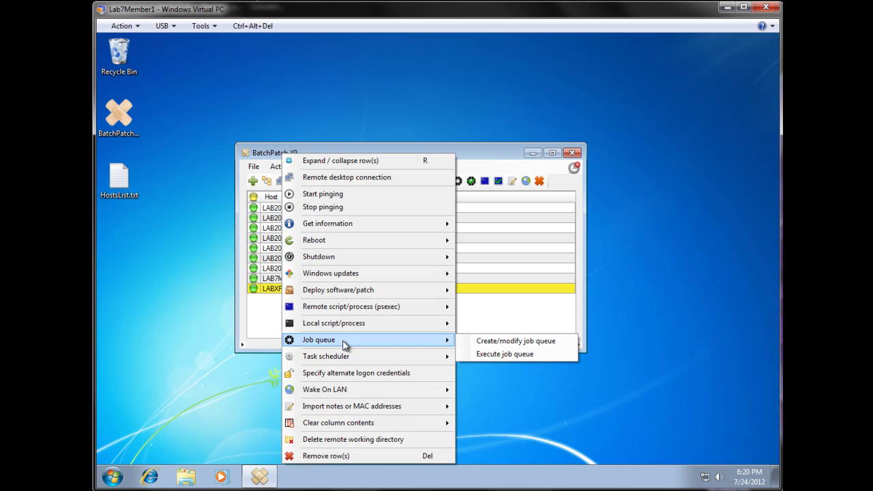
Open the job queue editor and review the available actions, from pinging to wuauclt and reboot options.
left_click(563, 341)
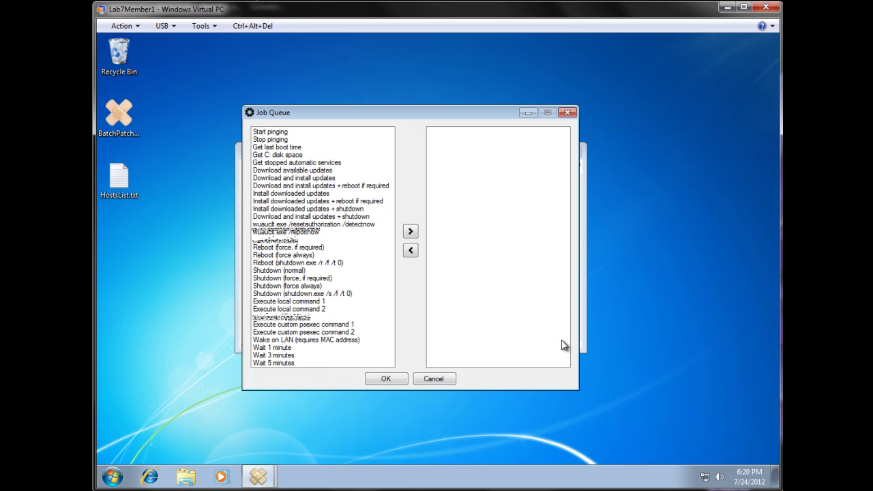
left_click(312, 234)
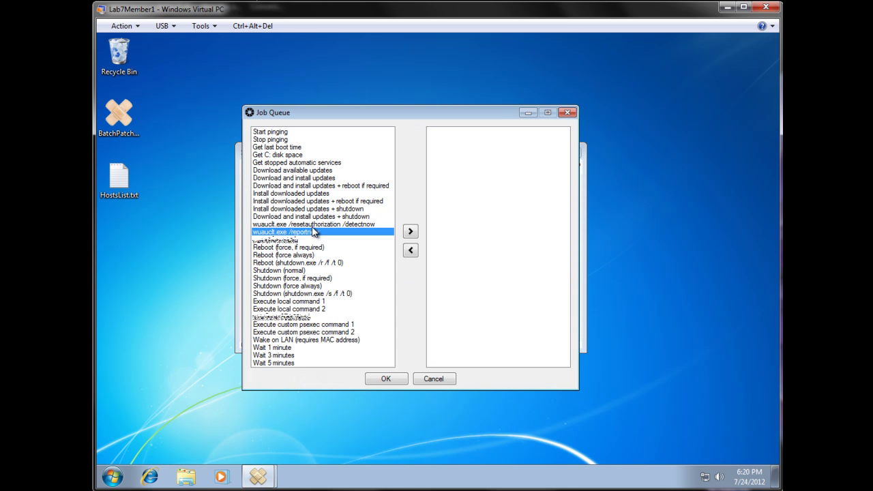
left_click(311, 225)
left_click(307, 239)
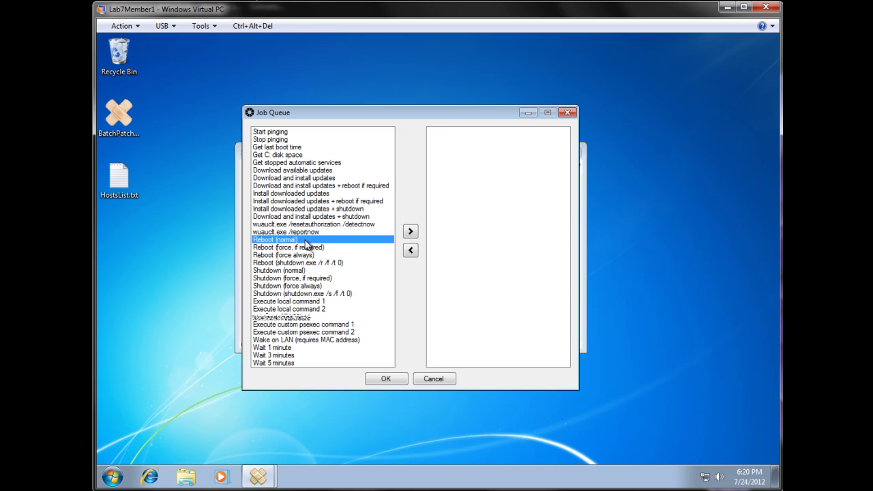
left_click(311, 317)
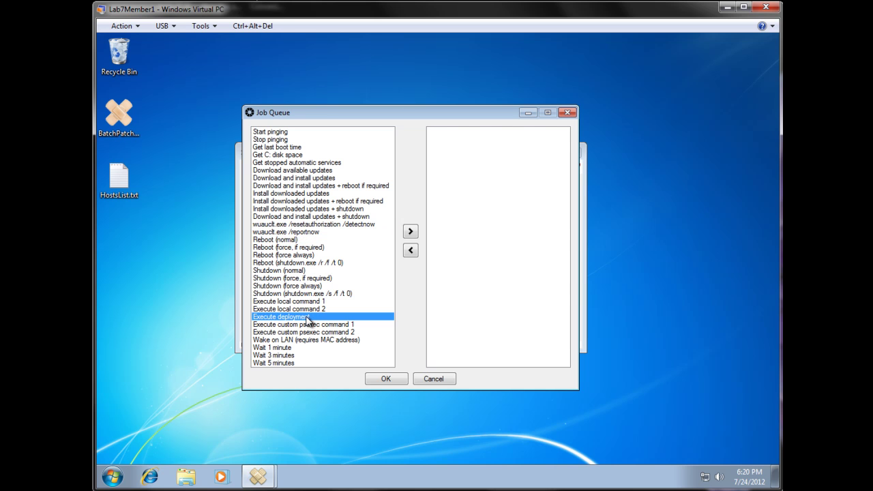
left_click(317, 133)
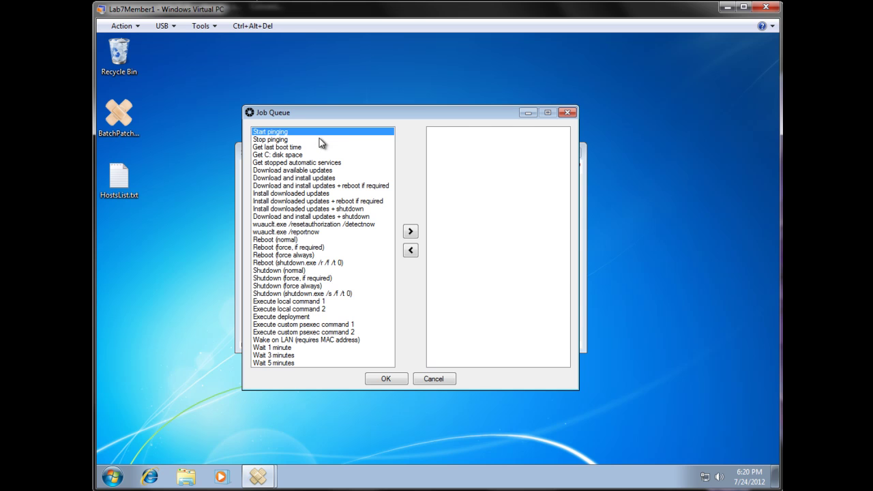
left_click(320, 140)
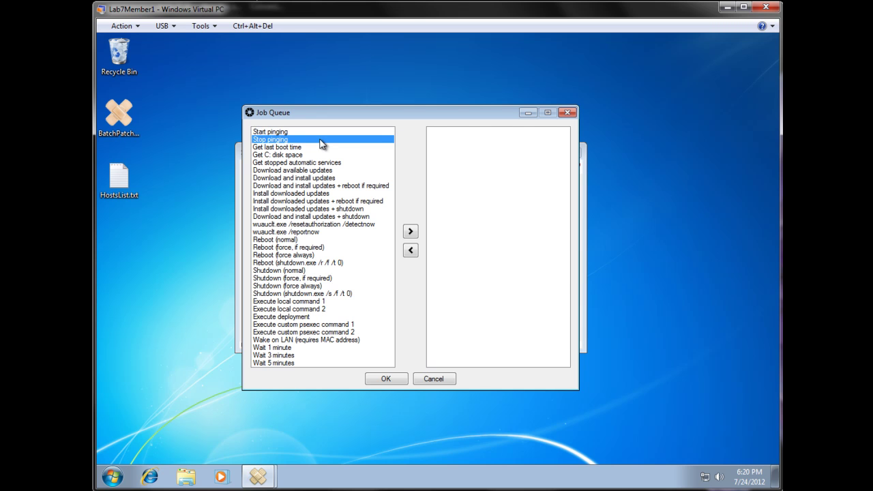
left_click(339, 172)
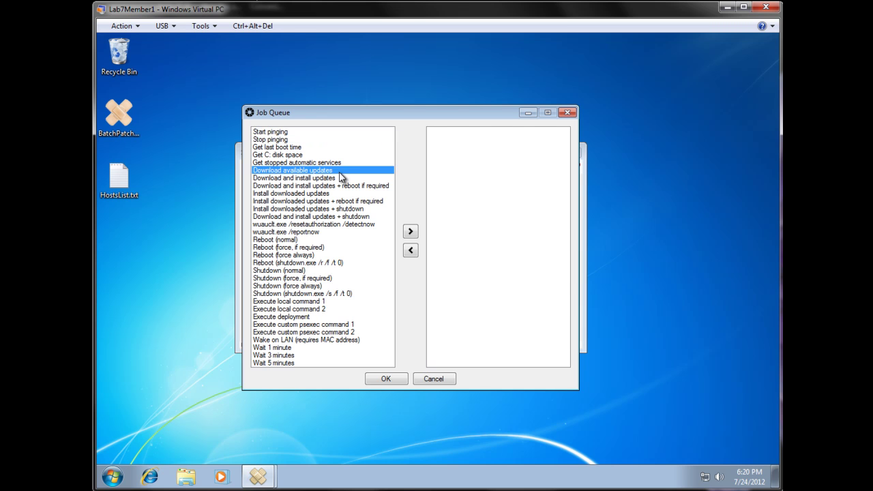
Queue Download and install updates, Reboot (force, if required) and Wait 1 minute.
left_click(339, 179)
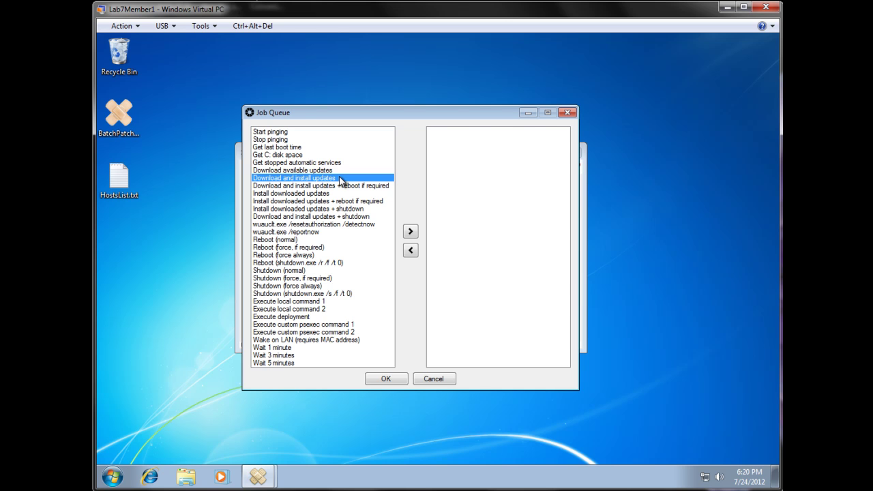
left_click(409, 232)
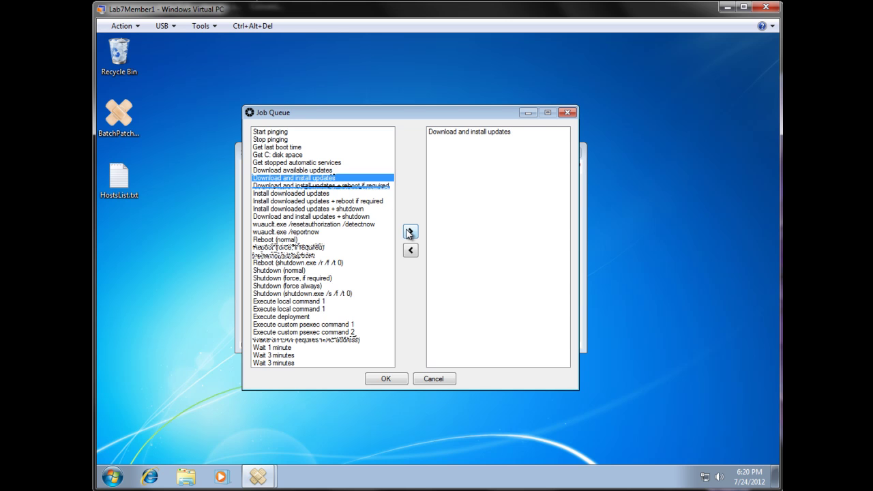
left_click(377, 187)
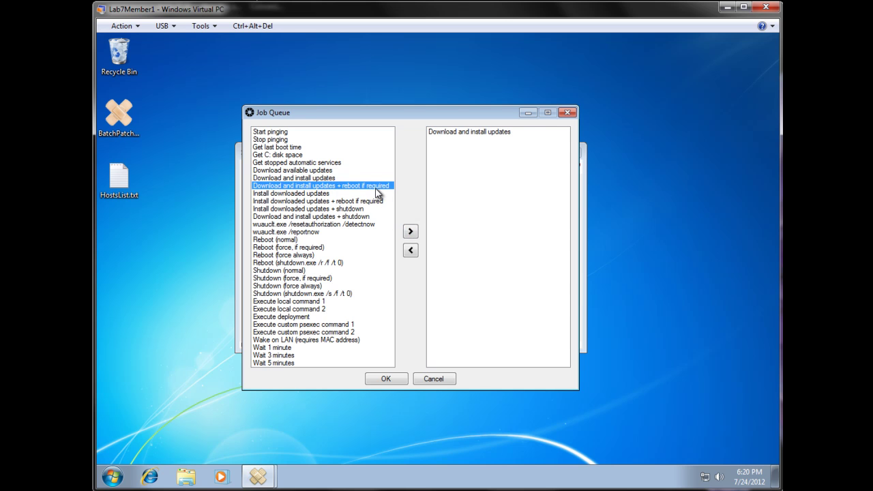
left_click(322, 247)
left_click(409, 231)
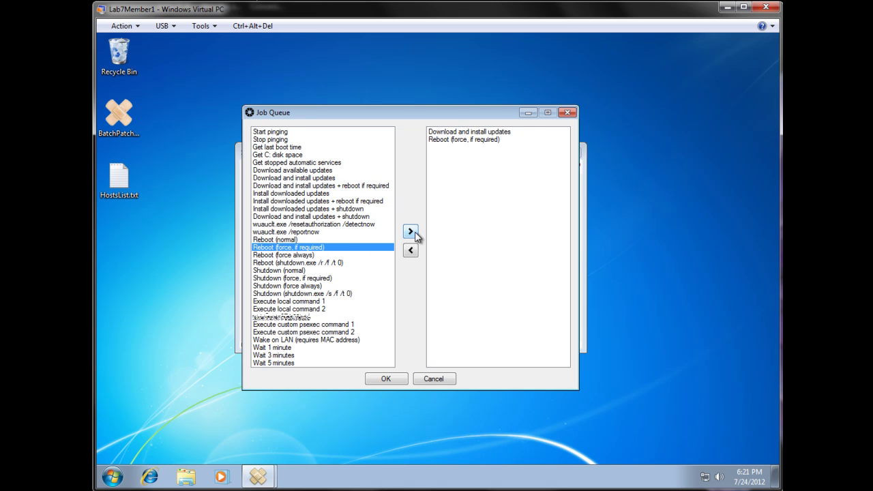
double_click(291, 348)
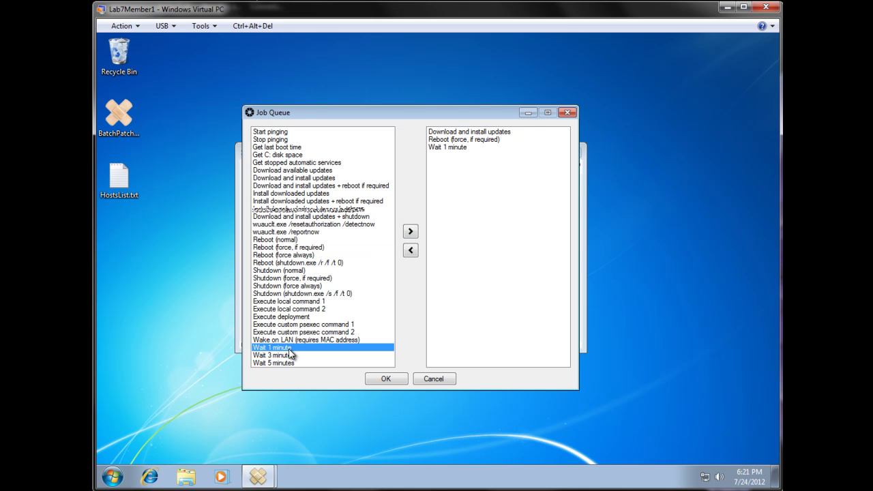
Add Wait 5 minutes to the queue, remove it again, and pick the wuauclt.exe /reportnow action.
left_click(363, 209)
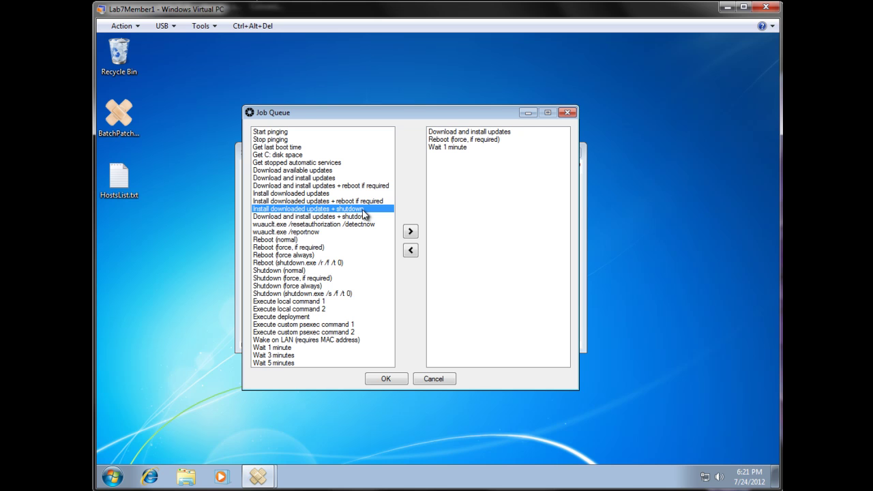
double_click(300, 362)
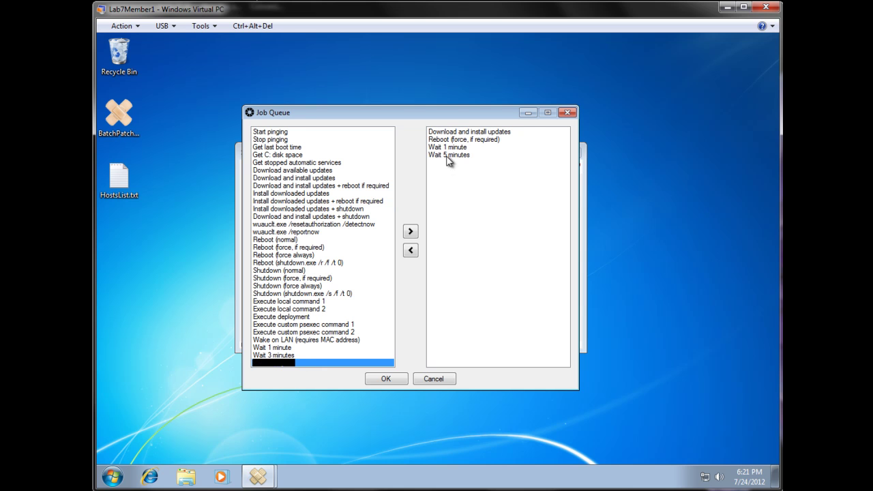
double_click(447, 155)
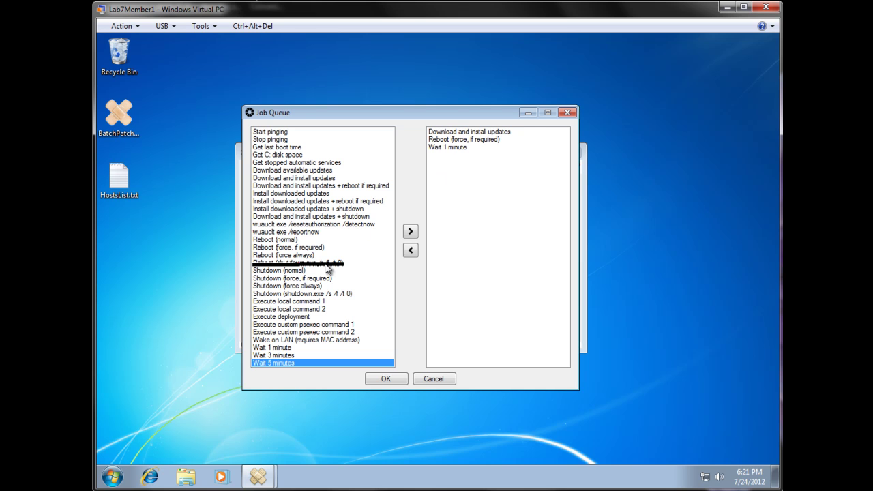
left_click(326, 264)
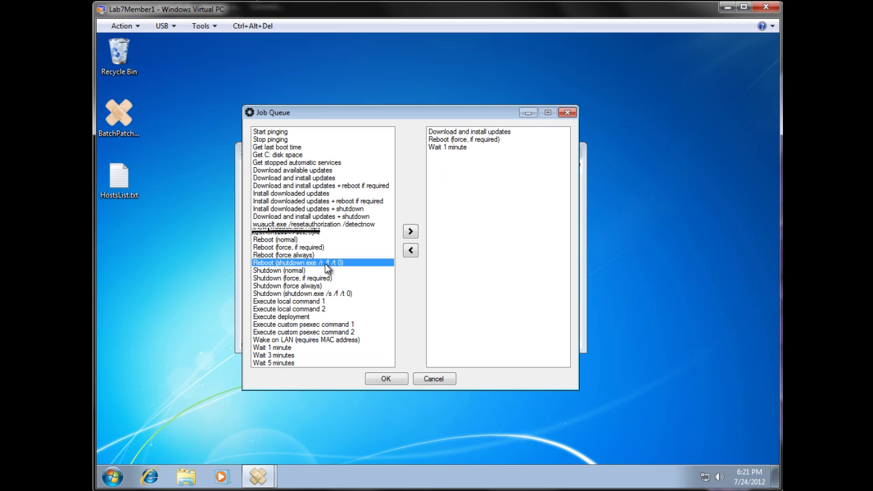
left_click(323, 232)
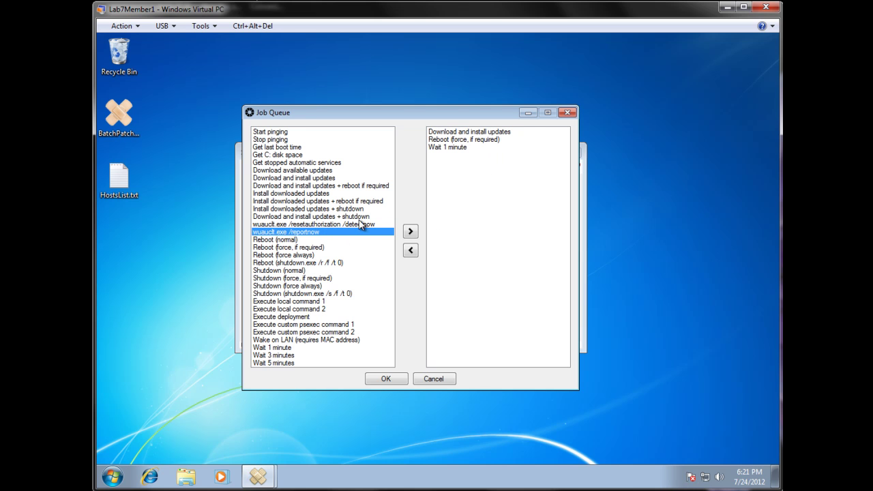
Append wuauclt.exe /resetauthorization /detectnow, wuauclt.exe /reportnow, and Download and install updates + reboot if required.
double_click(335, 225)
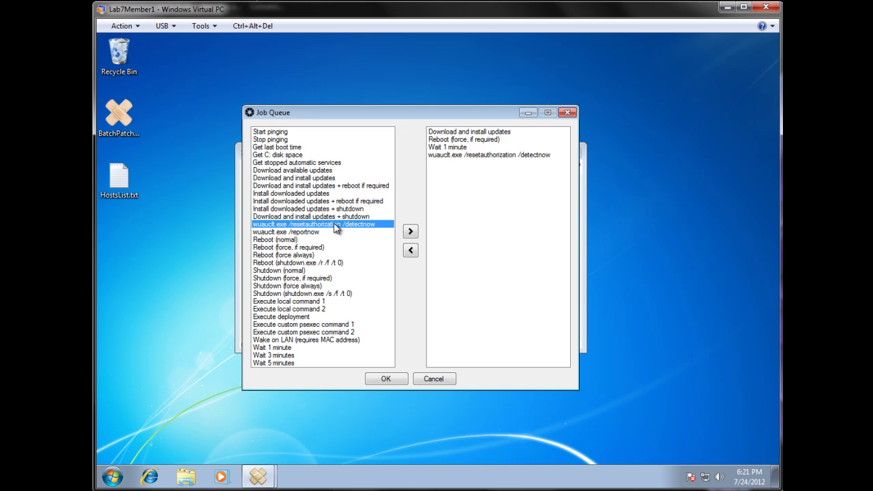
double_click(330, 233)
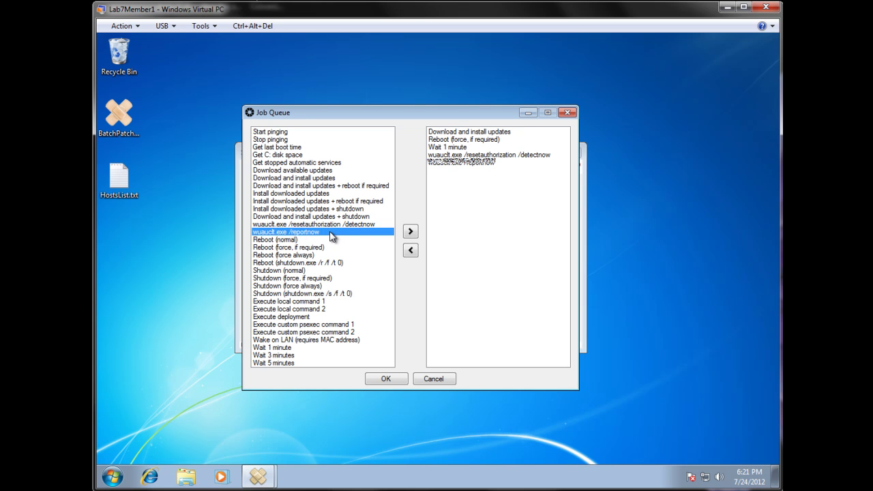
left_click(485, 164)
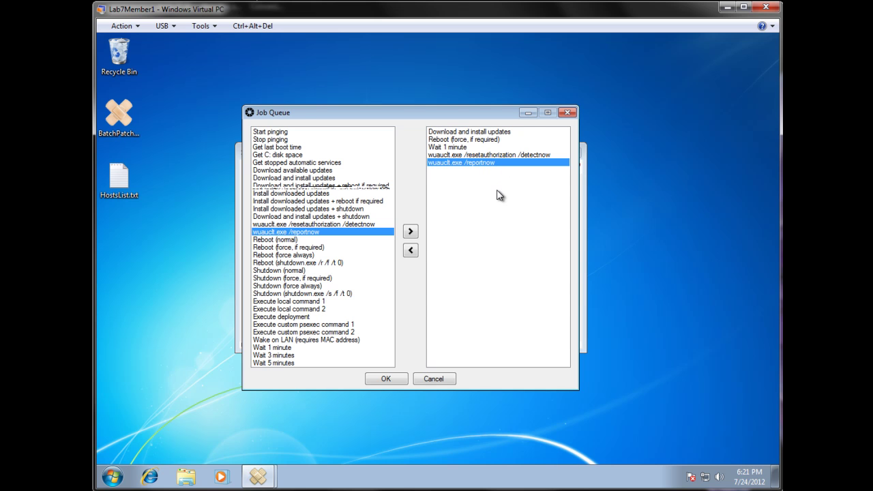
left_click(386, 185)
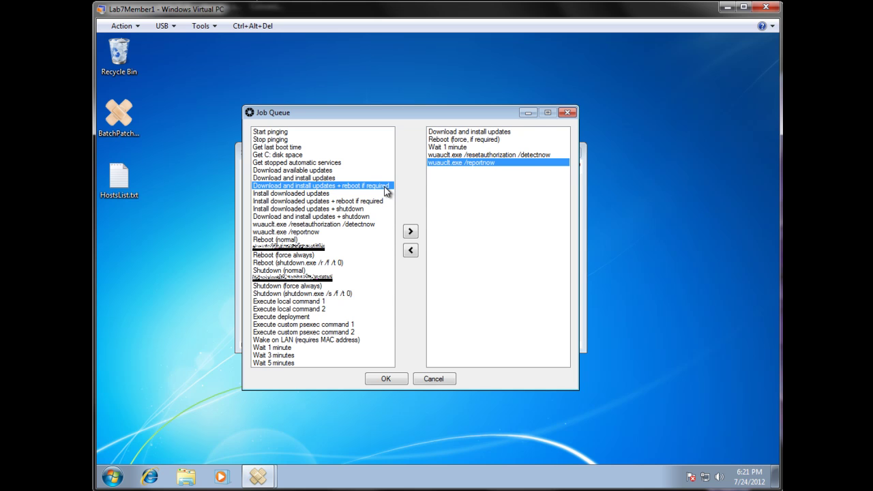
double_click(385, 187)
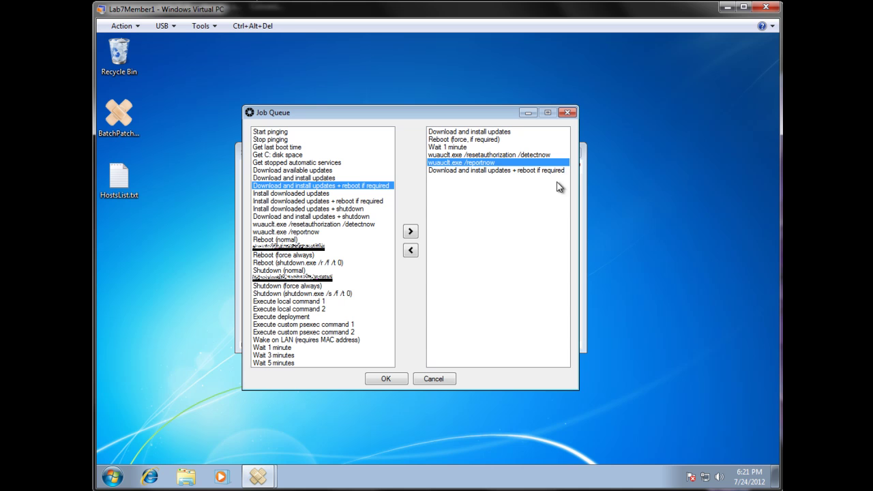
left_click(396, 379)
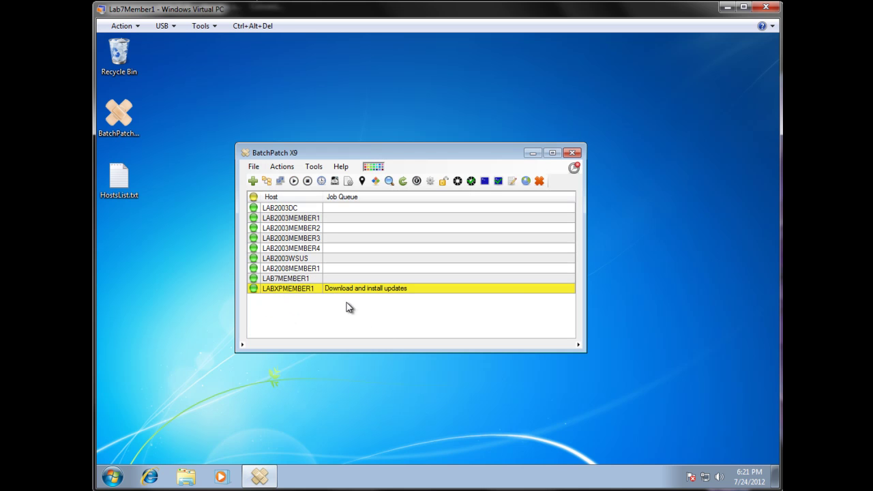
mouse_move(341, 293)
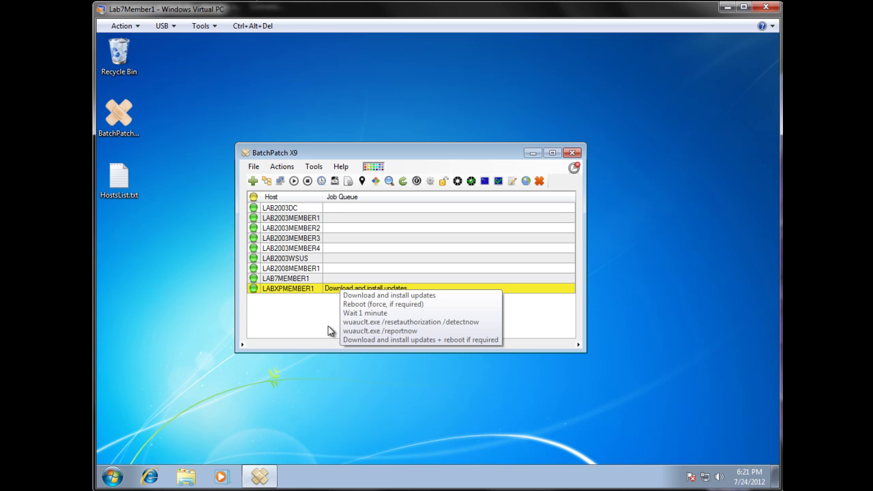
left_click(332, 291)
left_click(413, 303)
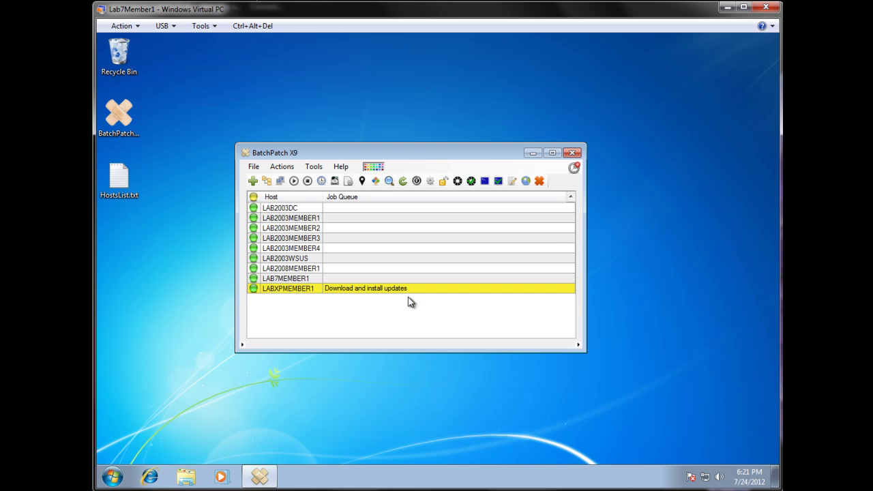
left_click(404, 305)
left_click(404, 305)
right_click(400, 290)
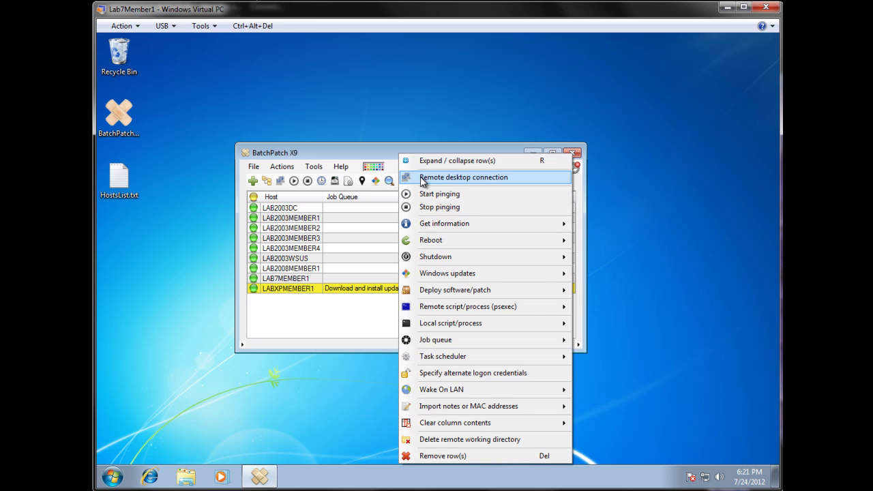
left_click(431, 161)
left_click(389, 268)
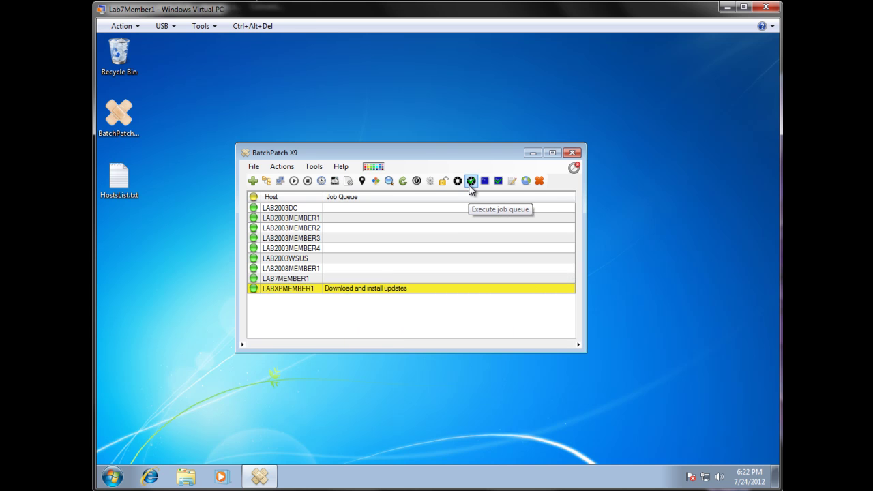
Execute and confirm LABXPMEMBER1's job queue, then reposition the window so all columns show.
right_click(297, 289)
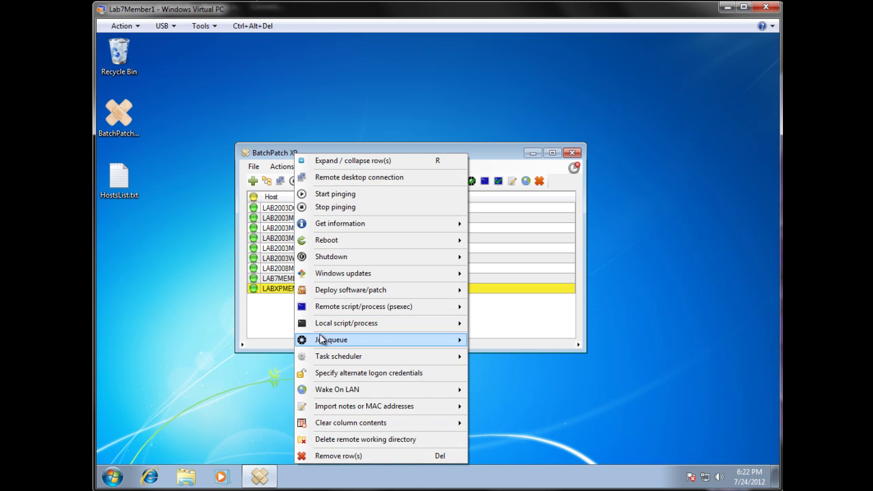
mouse_move(321, 339)
left_click(507, 353)
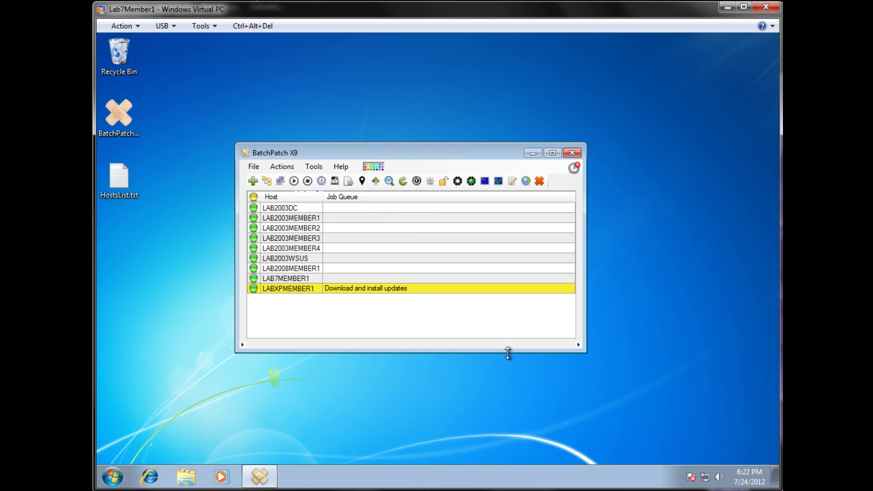
left_click(499, 299)
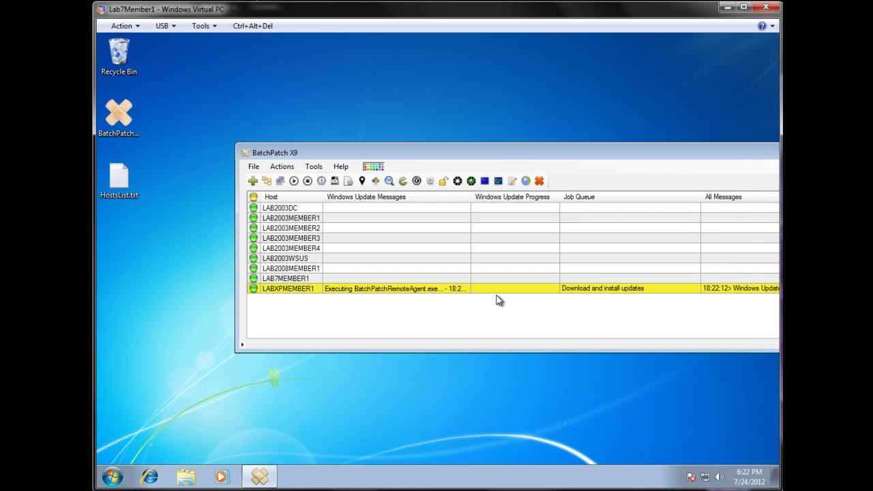
left_click_drag(498, 159, 375, 191)
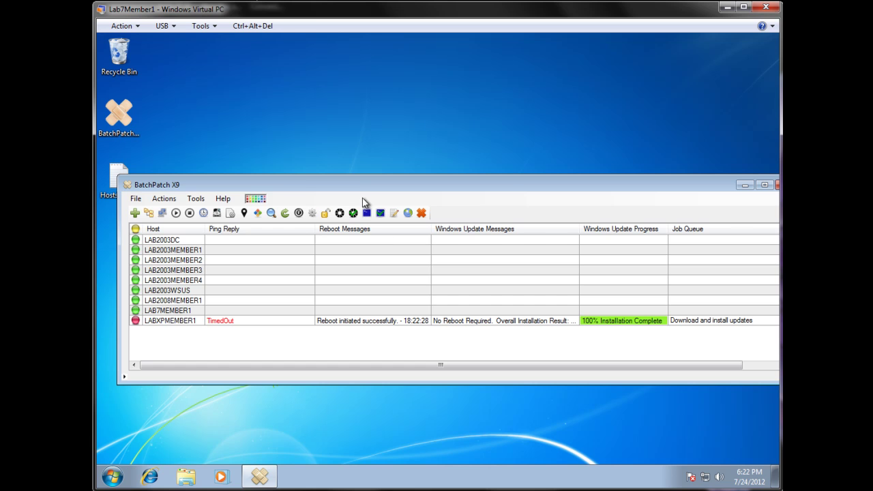
Reposition the BatchPatch window while LABXPMEMBER1 reboots and resumes downloading updates.
left_click_drag(355, 186, 334, 180)
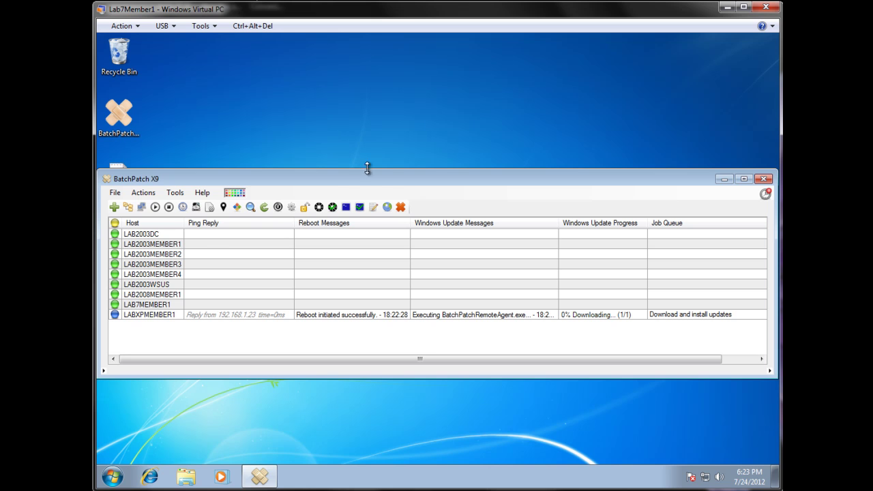
Watch LABXPMEMBER1's Windows Update Progress until it reaches 100% Installation Complete.
mouse_move(585, 322)
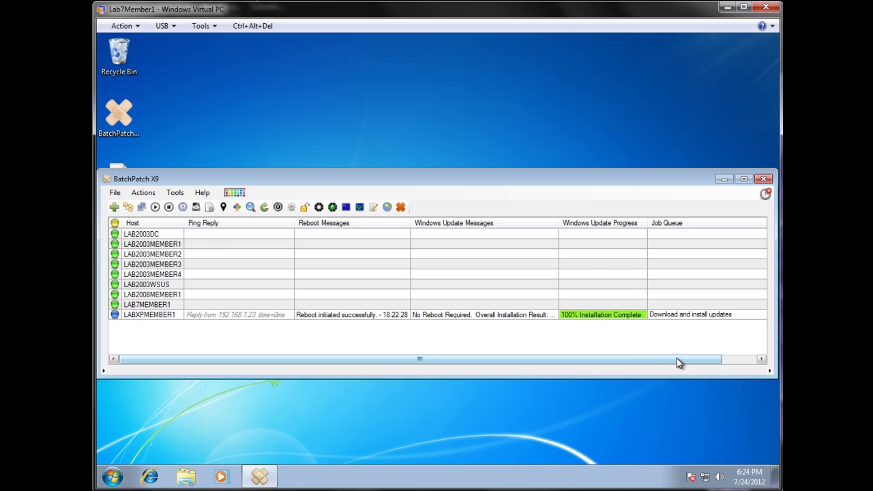
Scroll to the All Messages column and show LABXPMEMBER1's full timestamped message log.
left_click_drag(679, 363, 730, 364)
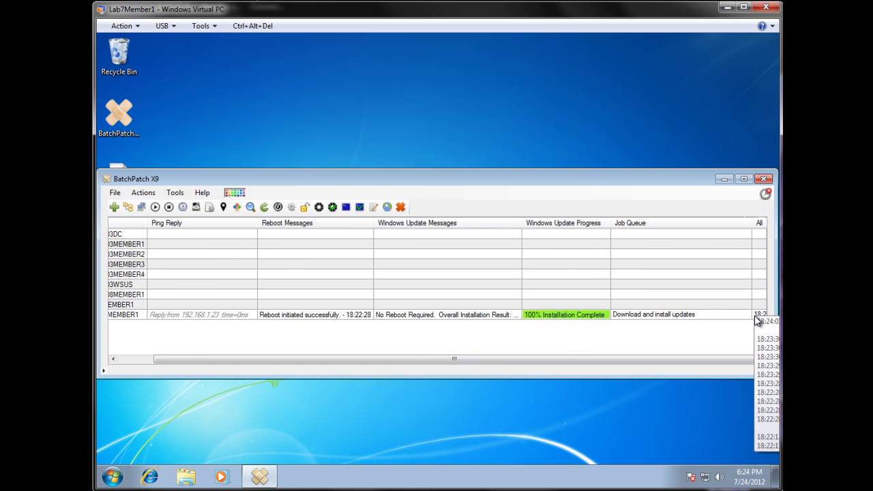
mouse_move(755, 317)
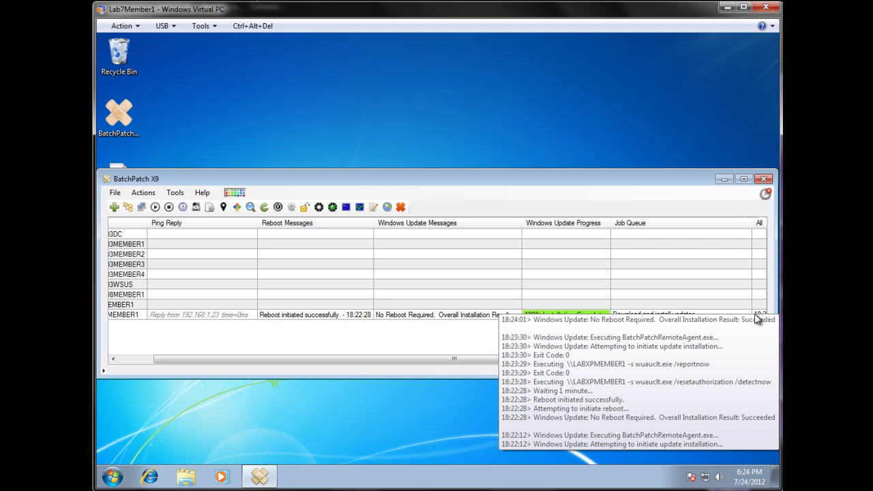